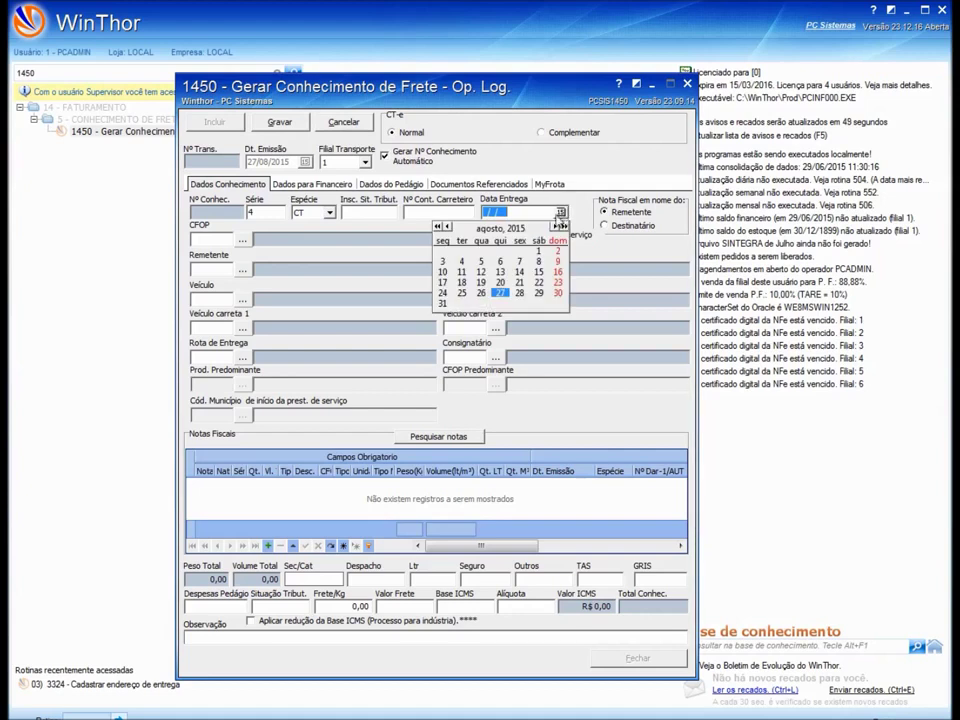
# Step: Set the delivery date to 28/08/2015 and issue the invoice in the name of the Remetente
pyautogui.click(533, 298)
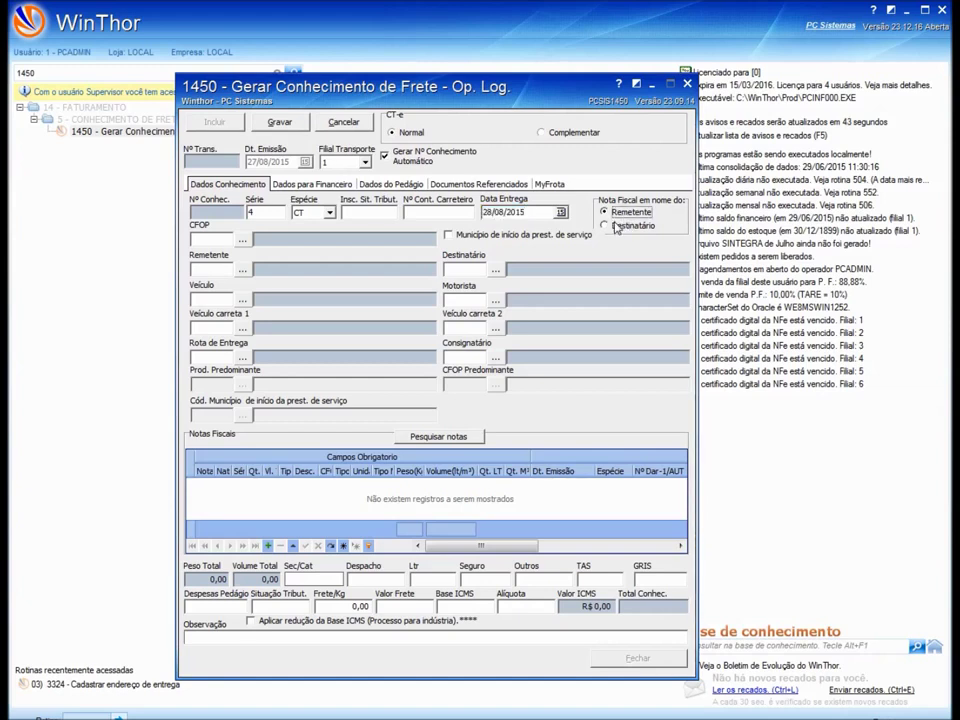
pyautogui.click(617, 213)
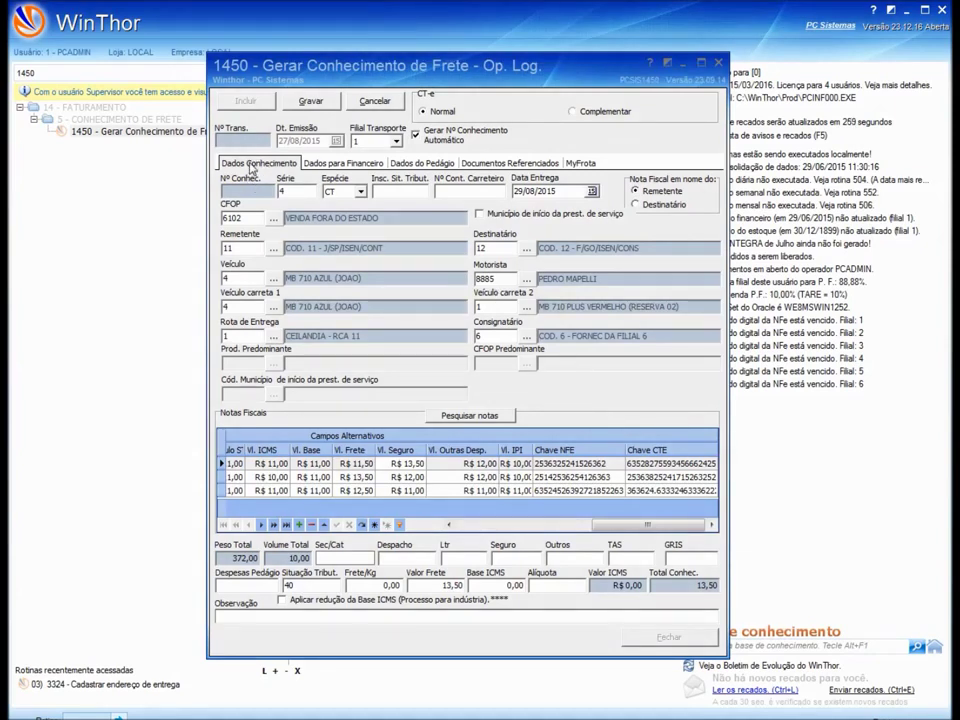
pyautogui.click(246, 217)
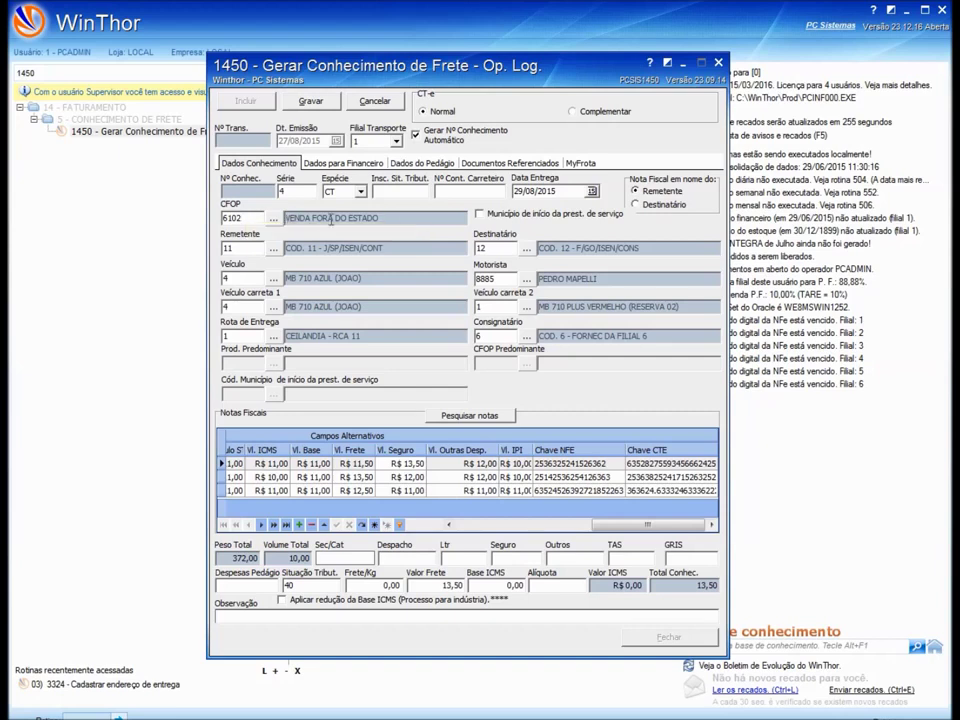
# Step: Enable the service start municipality option and select ABADIANIA (GO), code 5462, from the city search
pyautogui.click(479, 214)
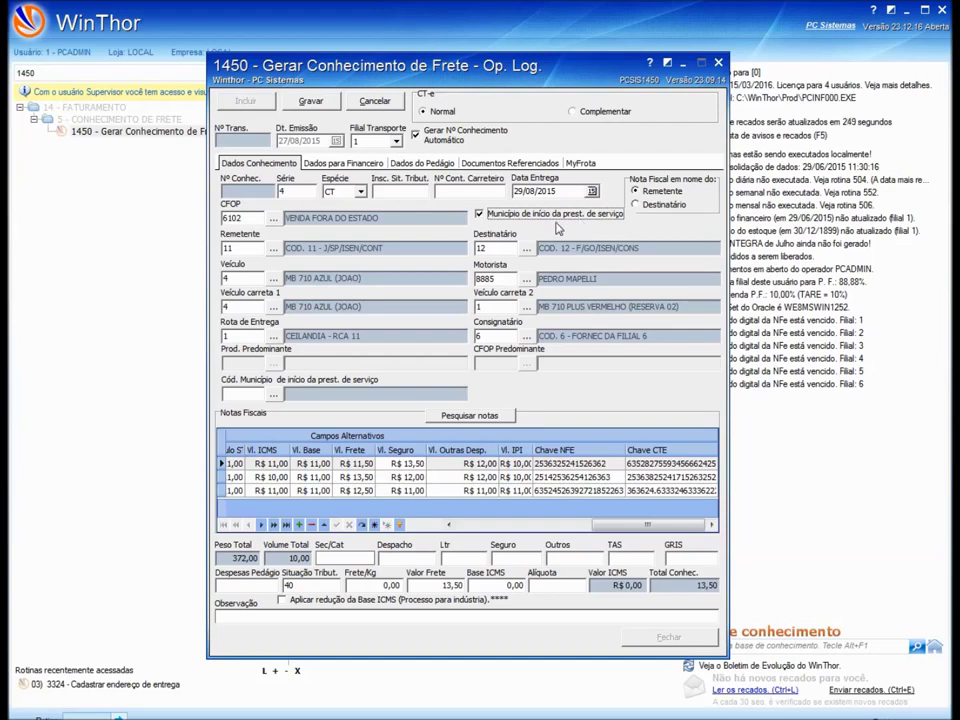
pyautogui.click(245, 393)
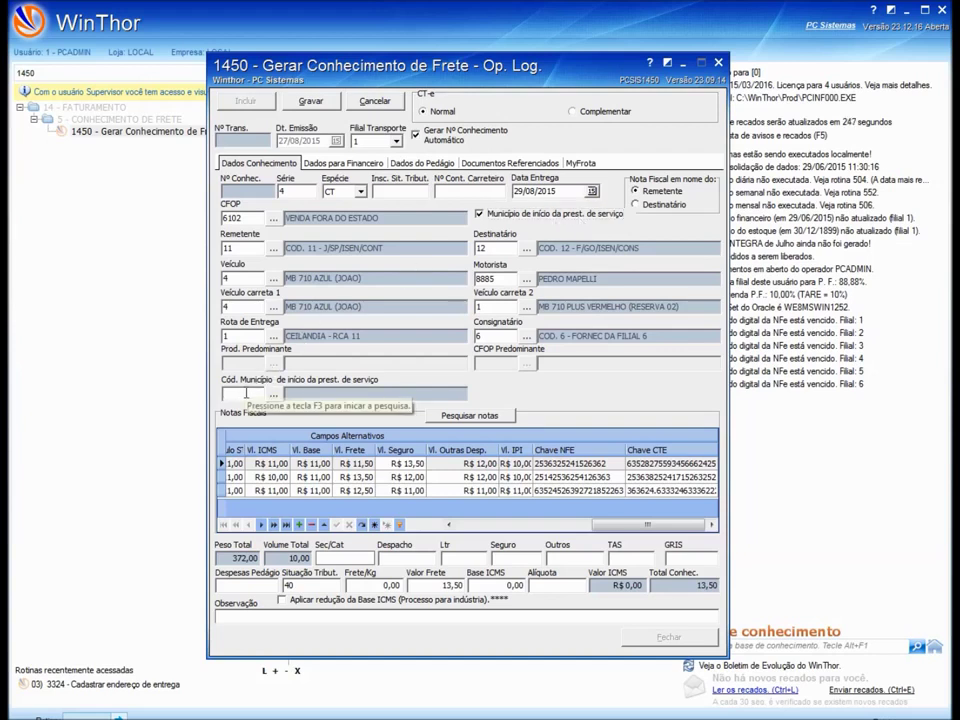
pyautogui.click(275, 396)
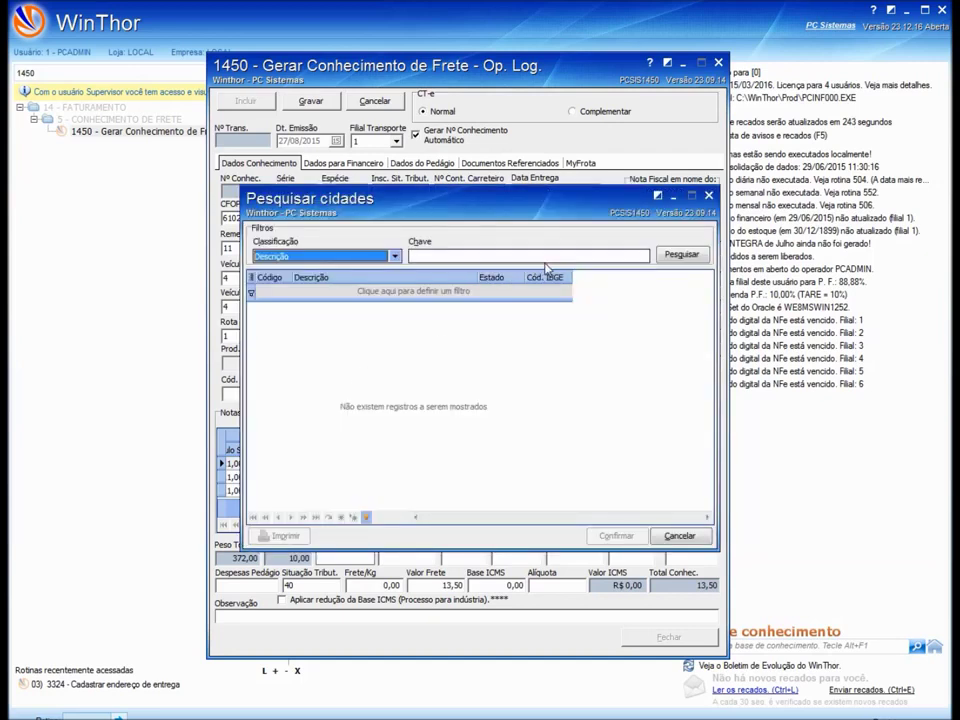
pyautogui.click(681, 253)
pyautogui.click(307, 338)
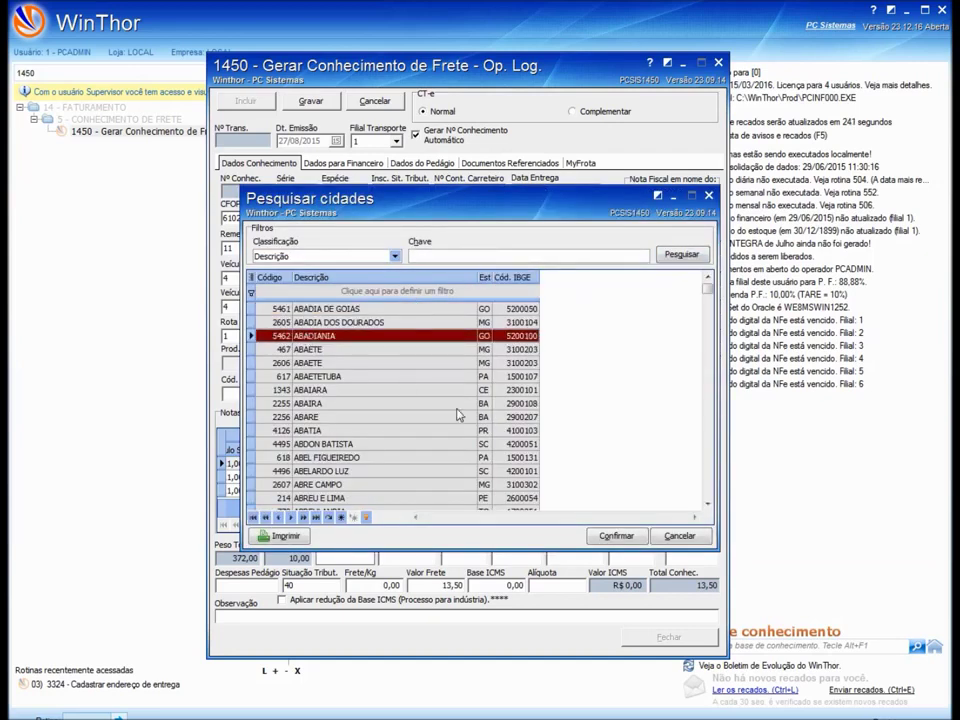
pyautogui.click(614, 536)
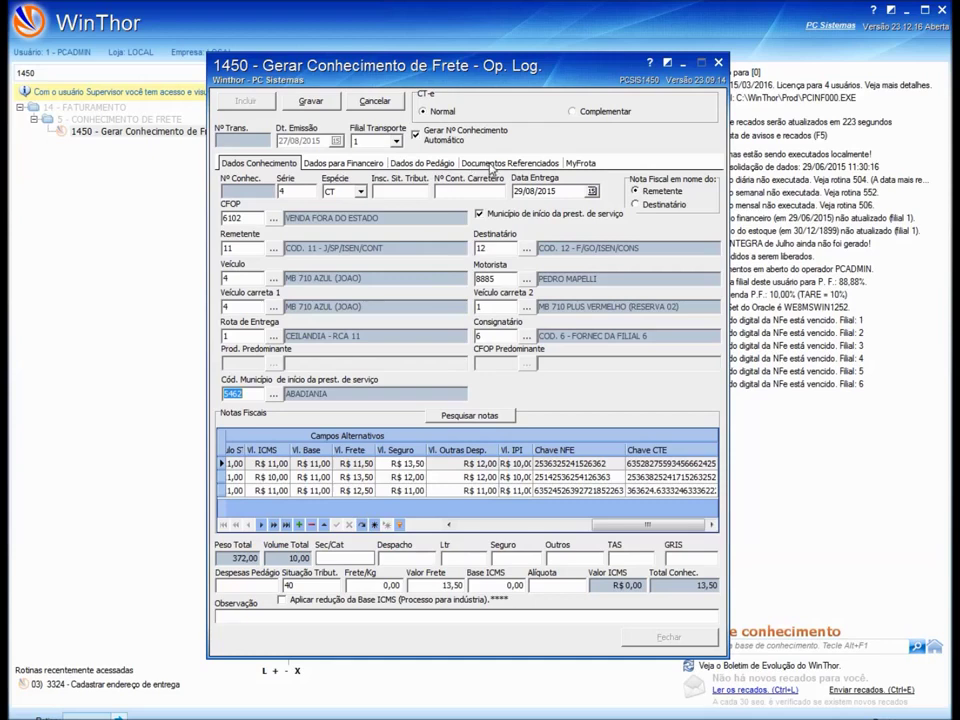
# Step: Set the service type in the referenced documents data to 0-Normal
pyautogui.click(490, 165)
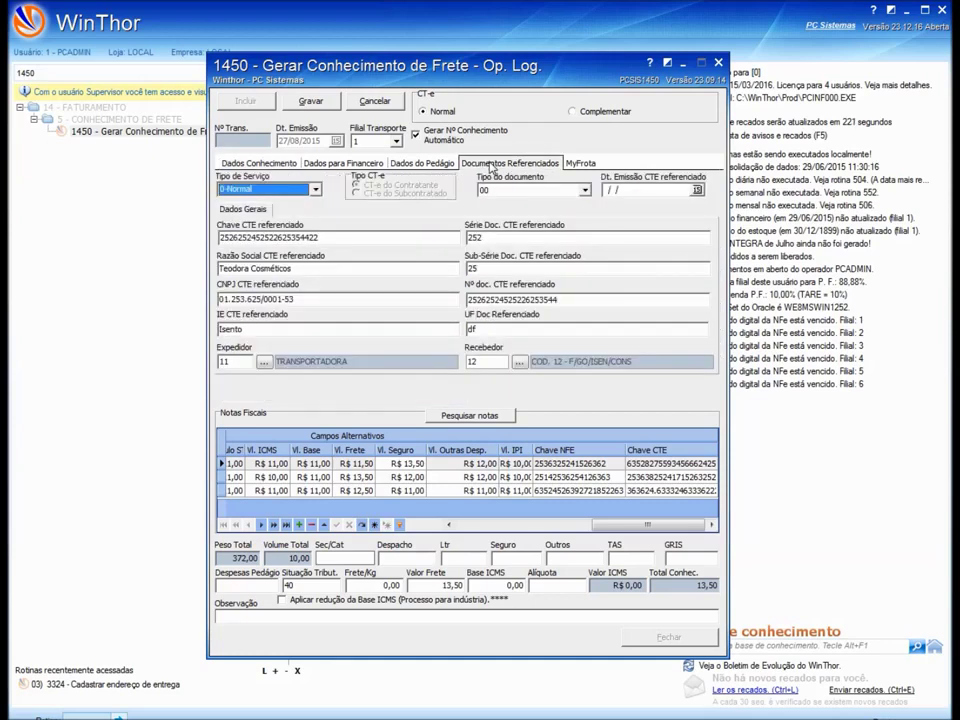
pyautogui.click(272, 190)
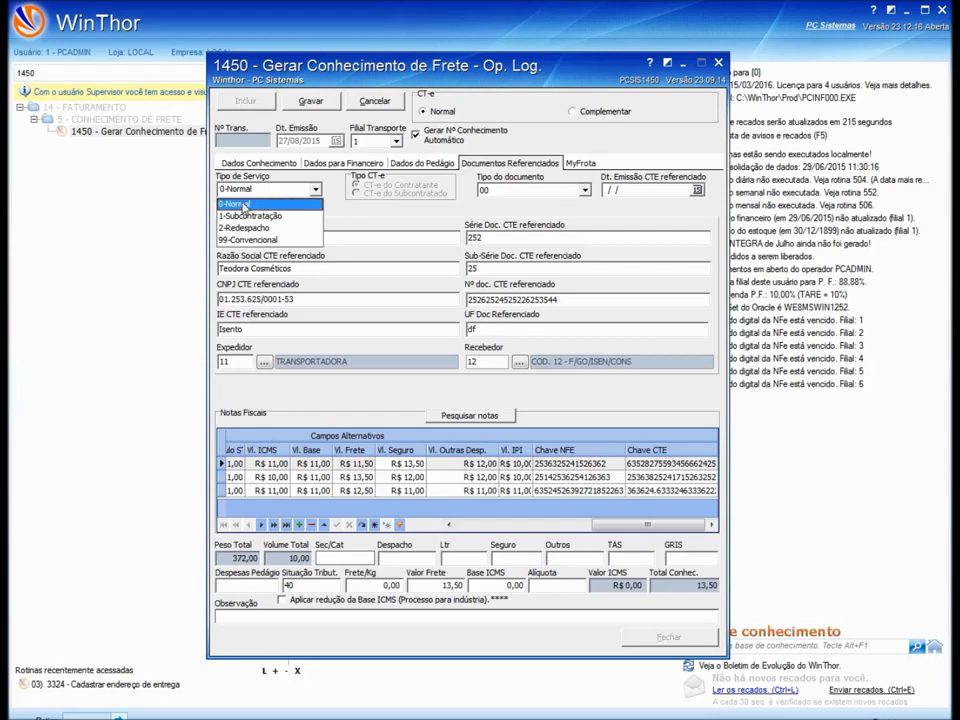
pyautogui.click(243, 205)
pyautogui.click(245, 189)
pyautogui.click(242, 205)
# Step: Review the listed invoices' ICMS, ST calculation base and note number fields, plus the freight value and tax situation in the freight bill data
pyautogui.click(256, 163)
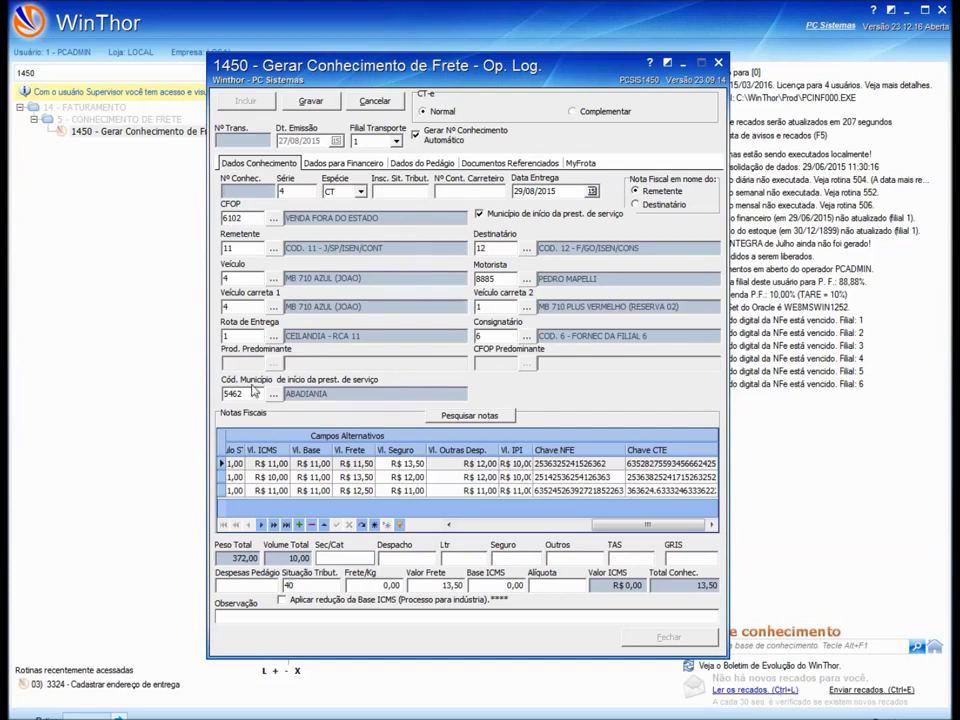
pyautogui.moveTo(496, 222)
pyautogui.click(248, 466)
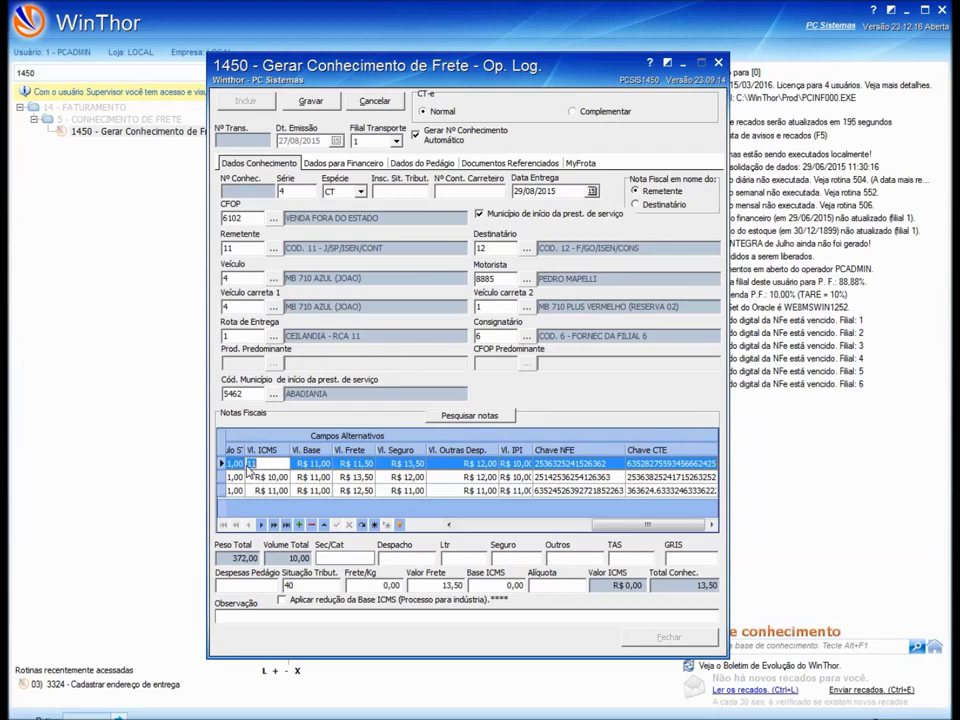
pyautogui.click(233, 478)
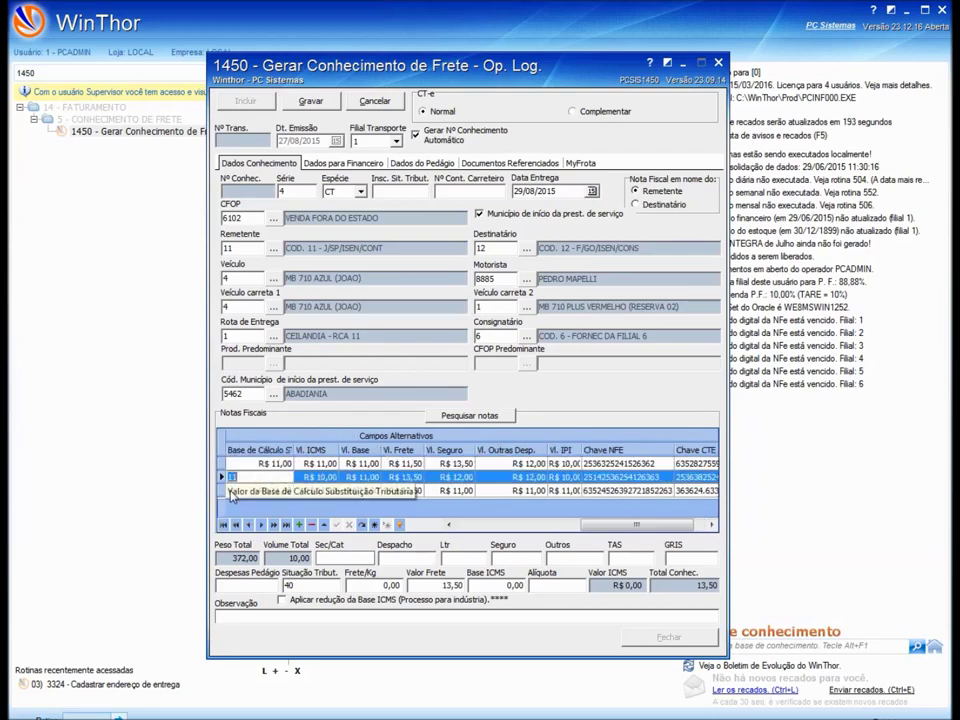
pyautogui.click(244, 462)
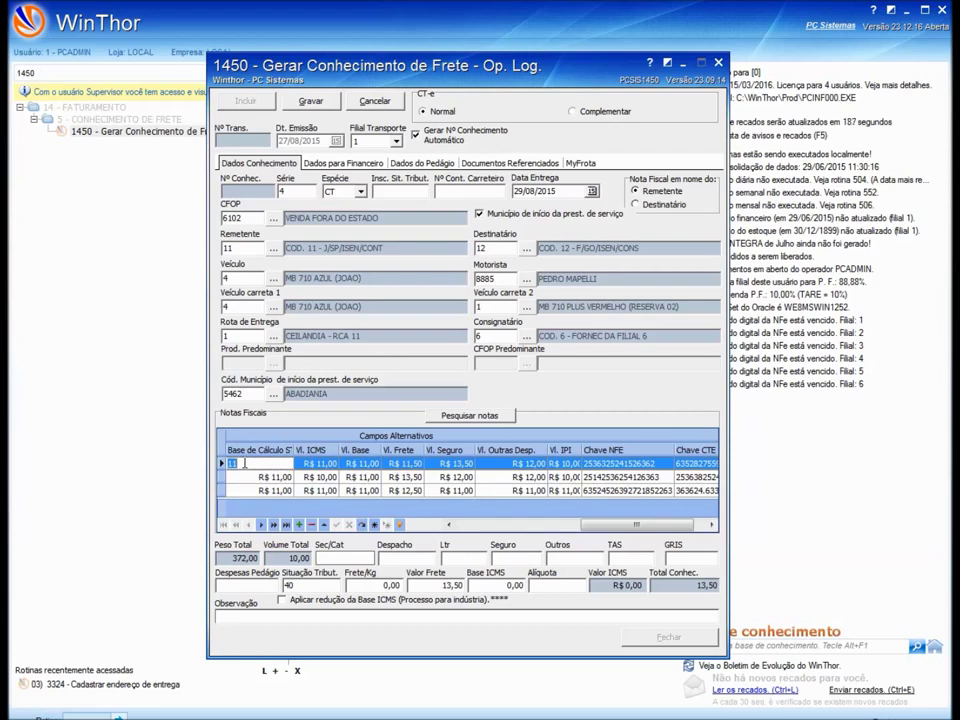
pyautogui.moveTo(632, 524); pyautogui.dragTo(497, 535)
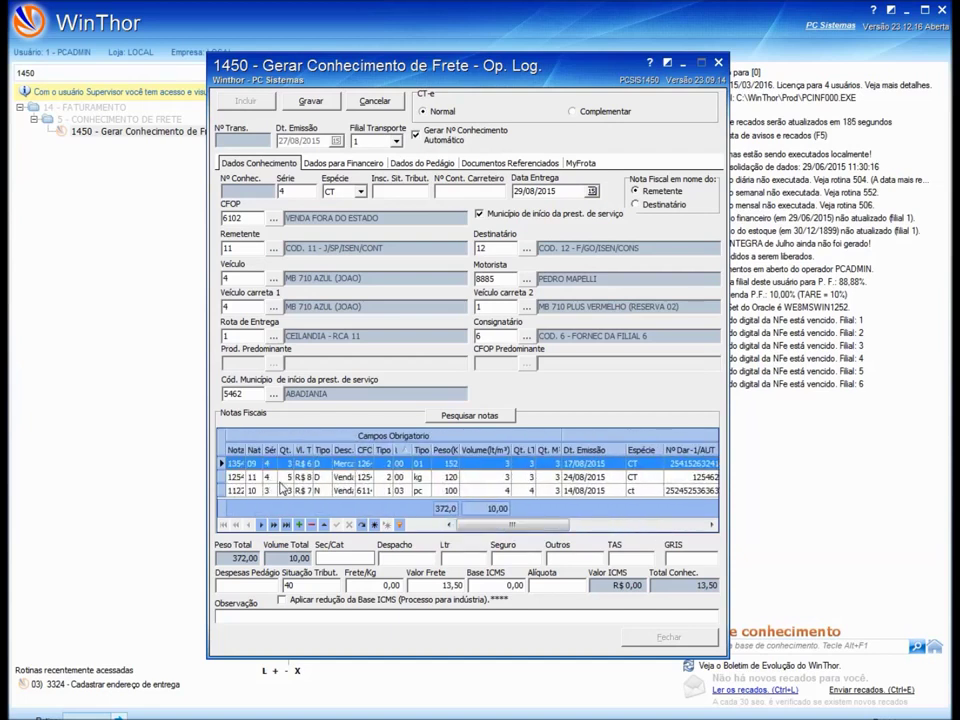
pyautogui.click(235, 463)
pyautogui.click(236, 477)
pyautogui.click(236, 490)
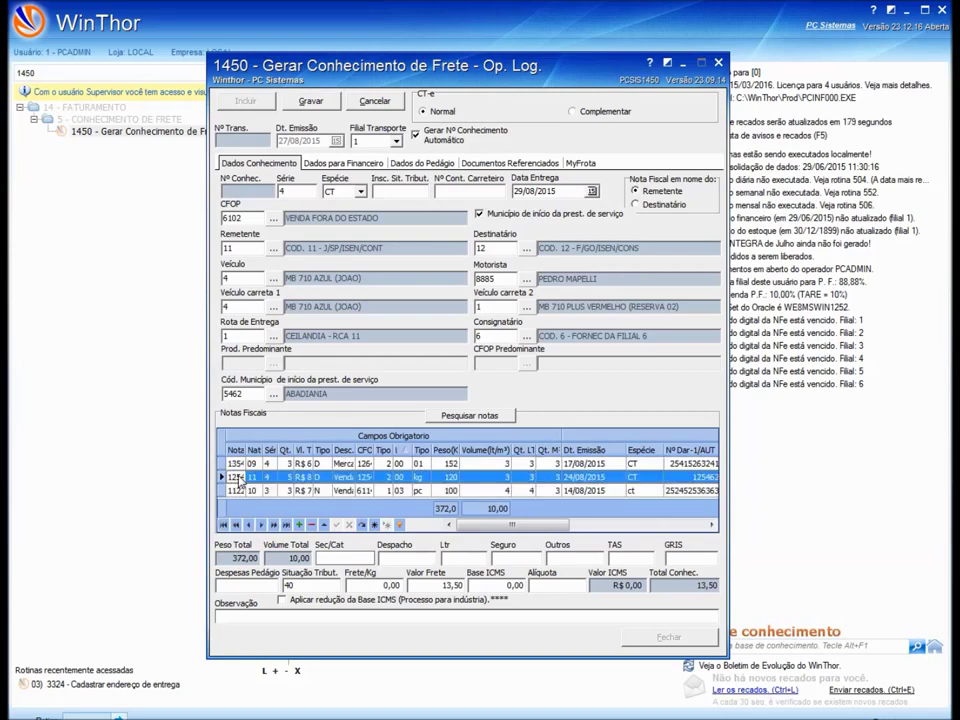
pyautogui.click(233, 478)
pyautogui.click(236, 490)
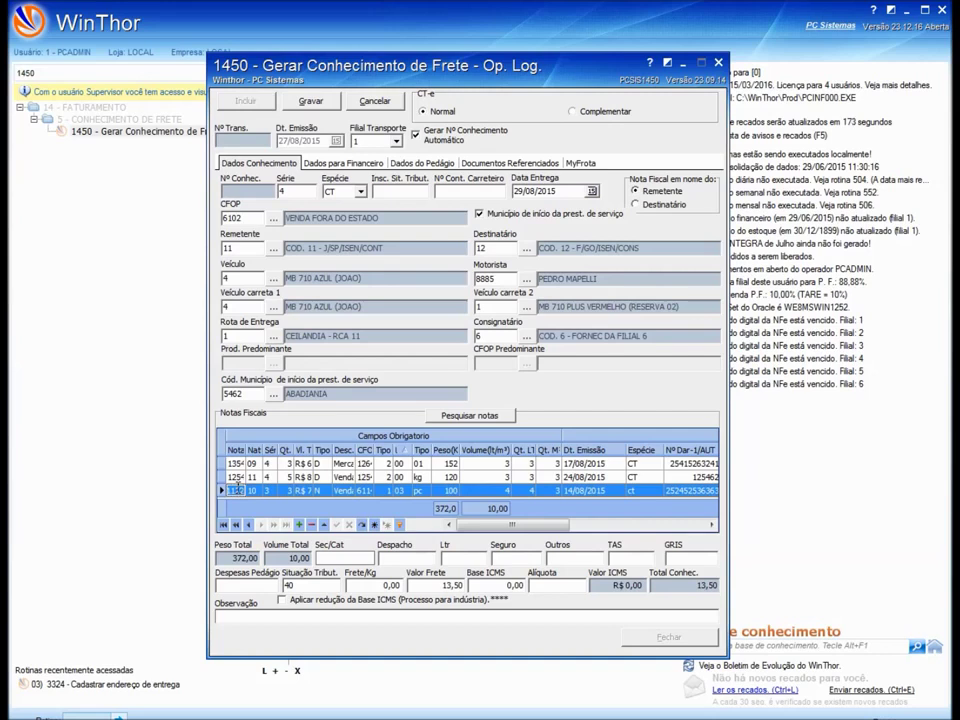
pyautogui.click(437, 585)
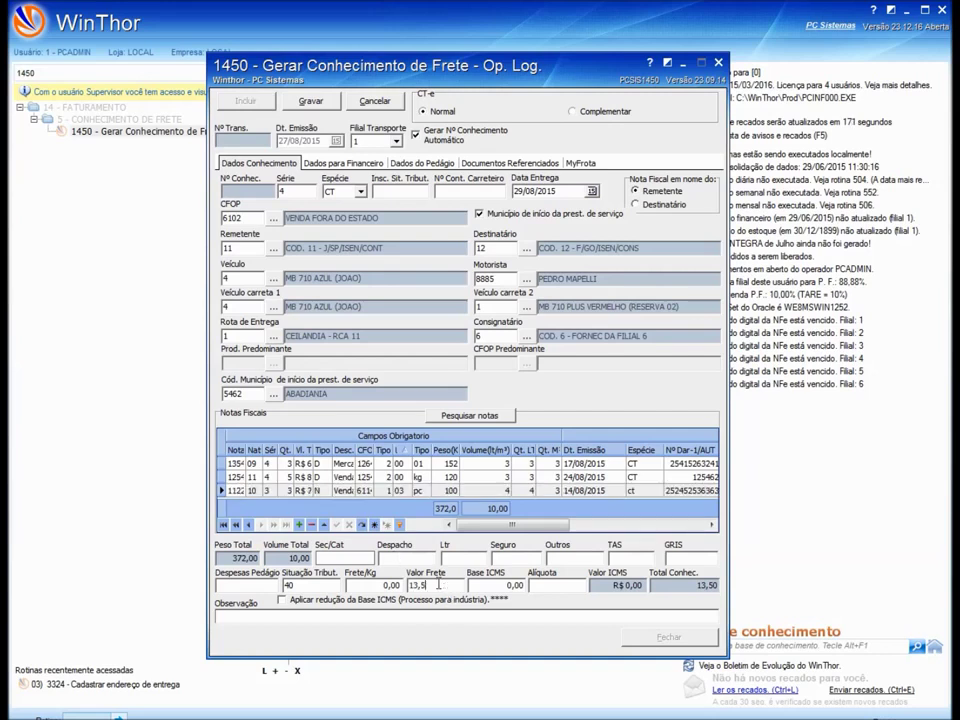
pyautogui.click(319, 585)
# Step: Review the billing, revenue account and freight type fields in the financial data
pyautogui.click(341, 166)
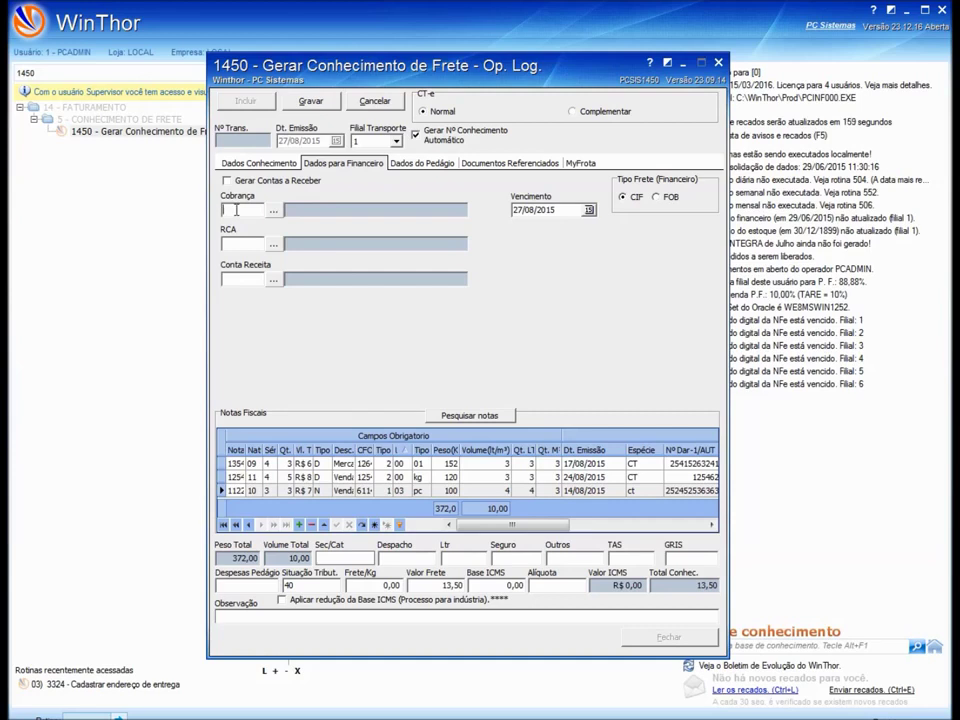
pyautogui.click(247, 280)
pyautogui.click(651, 193)
pyautogui.click(250, 164)
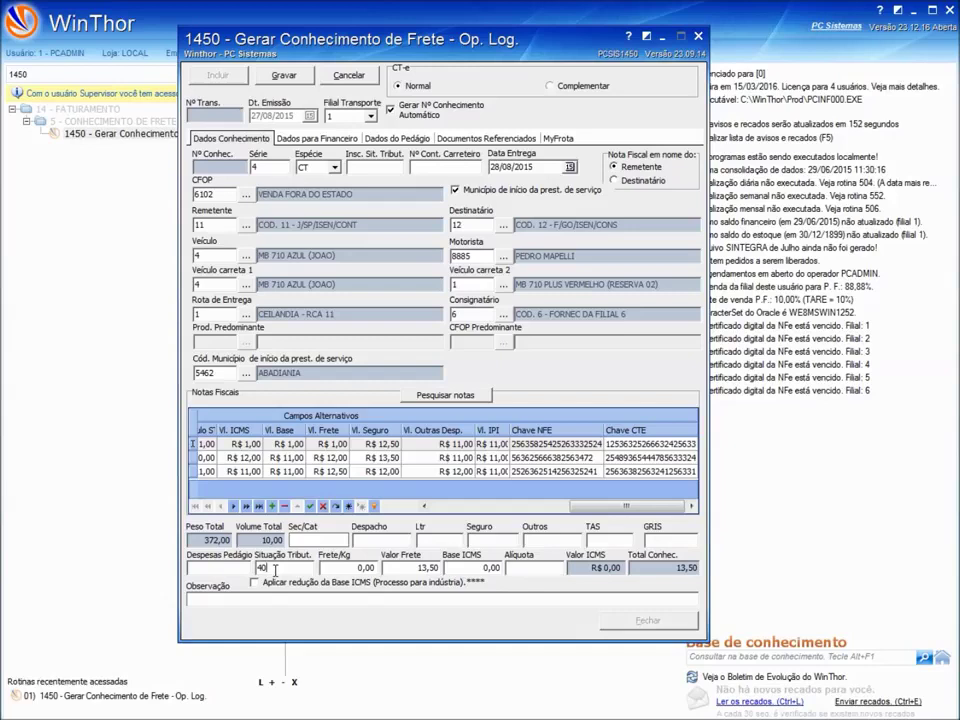
# Step: Try applying the ICMS base reduction for the industry process to the freight bill
pyautogui.click(264, 585)
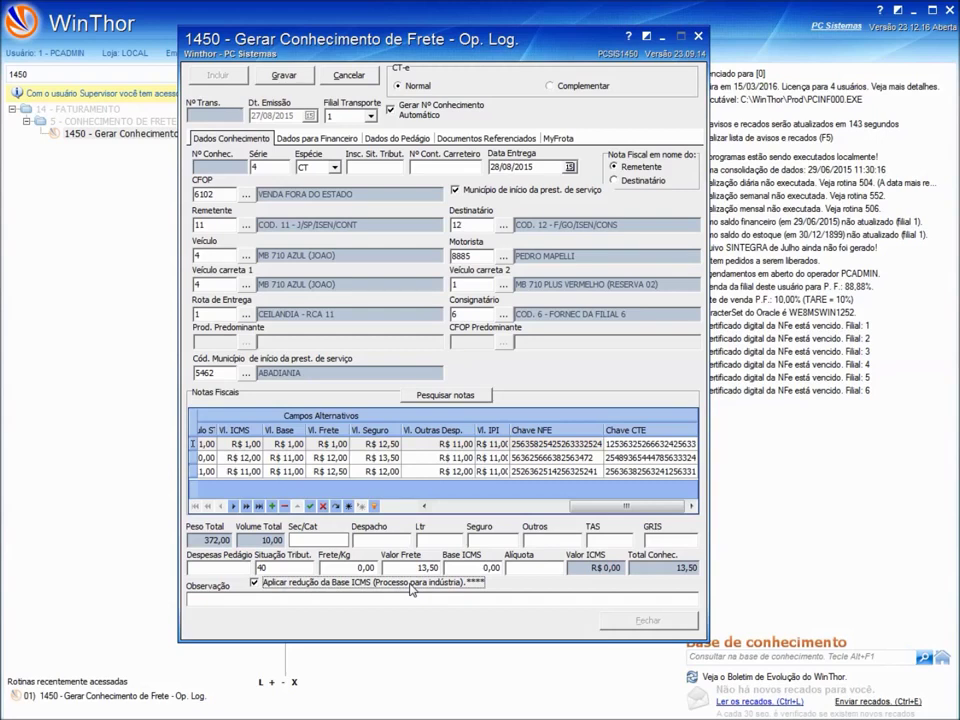
pyautogui.click(647, 567)
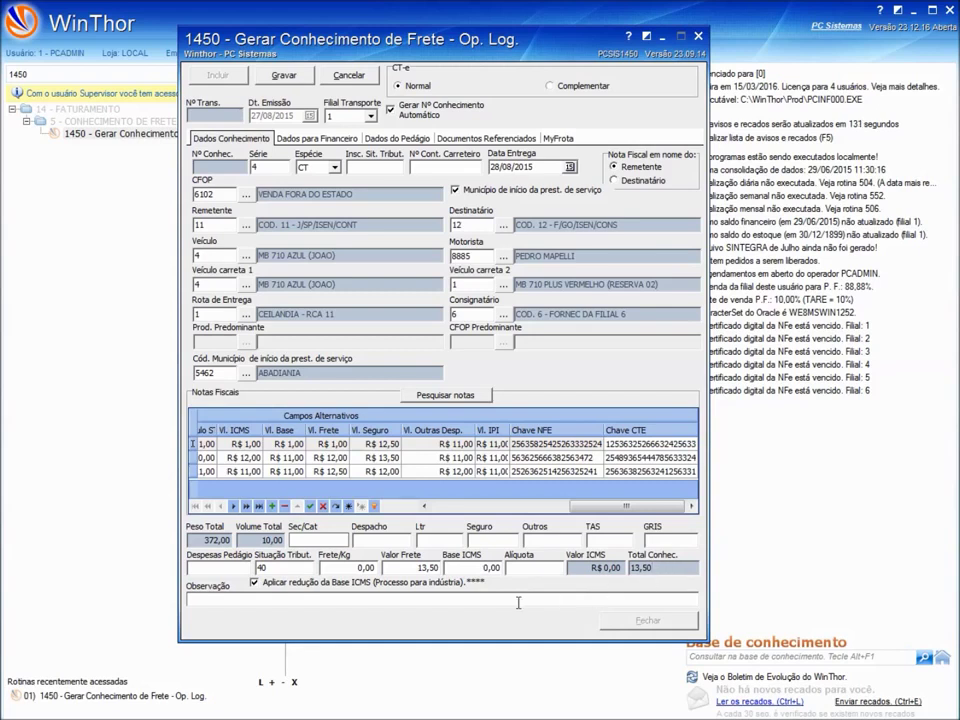
pyautogui.click(295, 583)
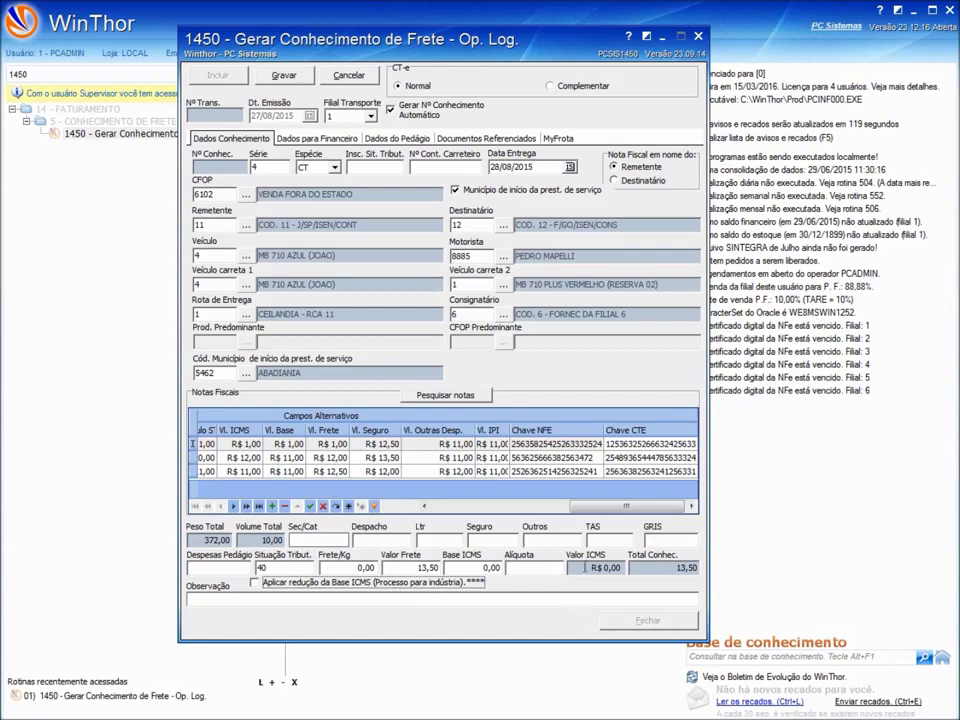
# Step: Set the GRIS amount to 11,50 and open the toll data
pyautogui.click(601, 540)
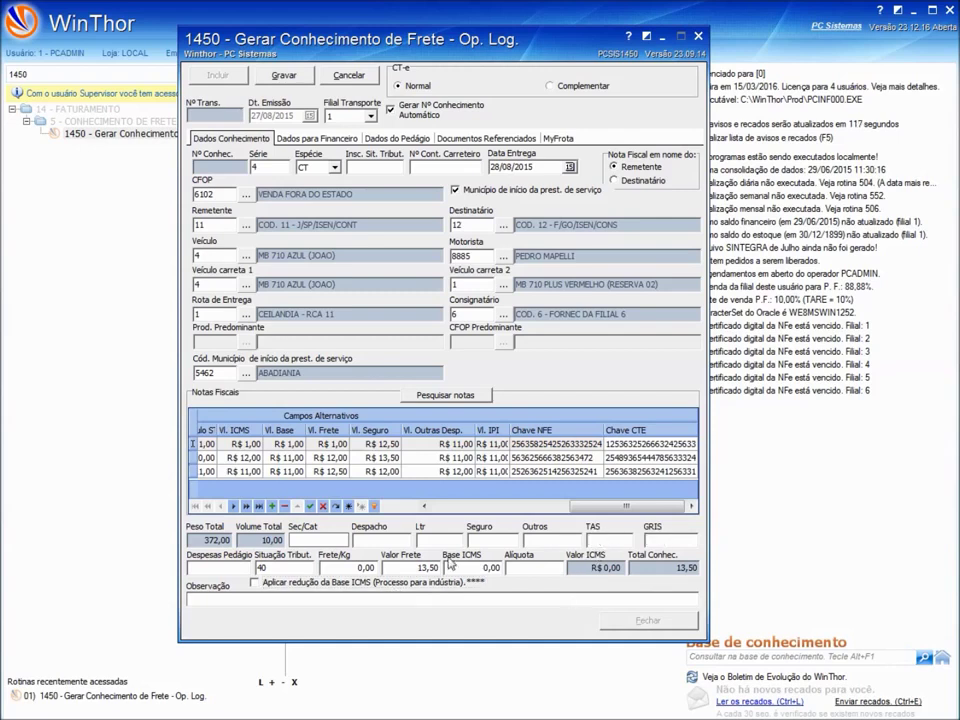
pyautogui.click(219, 568)
pyautogui.click(664, 541)
pyautogui.write('11,50')
pyautogui.press('Tab')
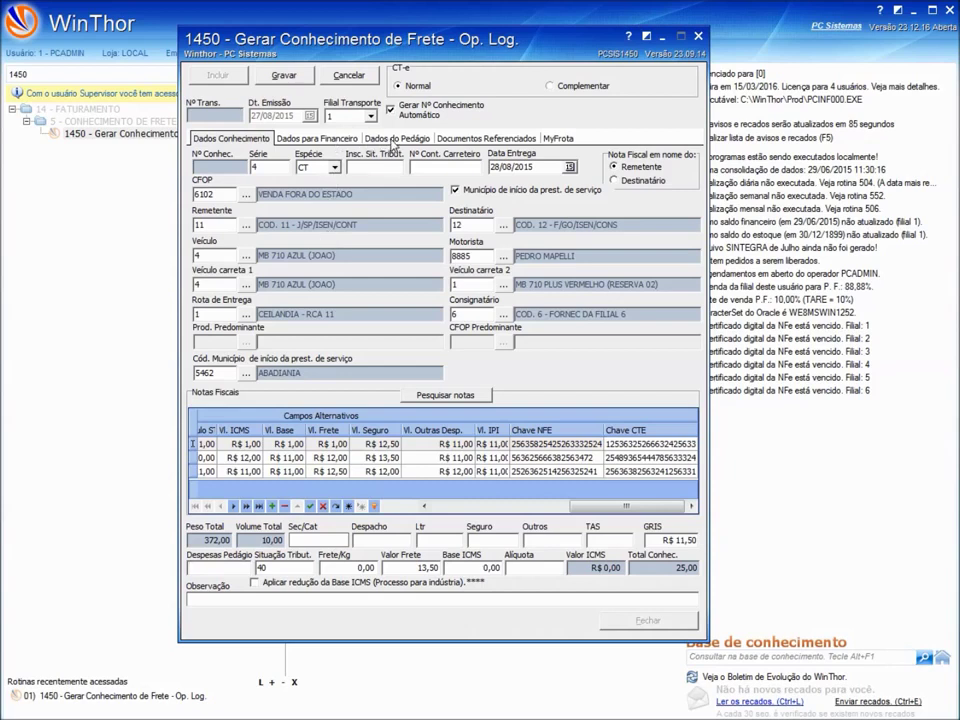
pyautogui.click(378, 142)
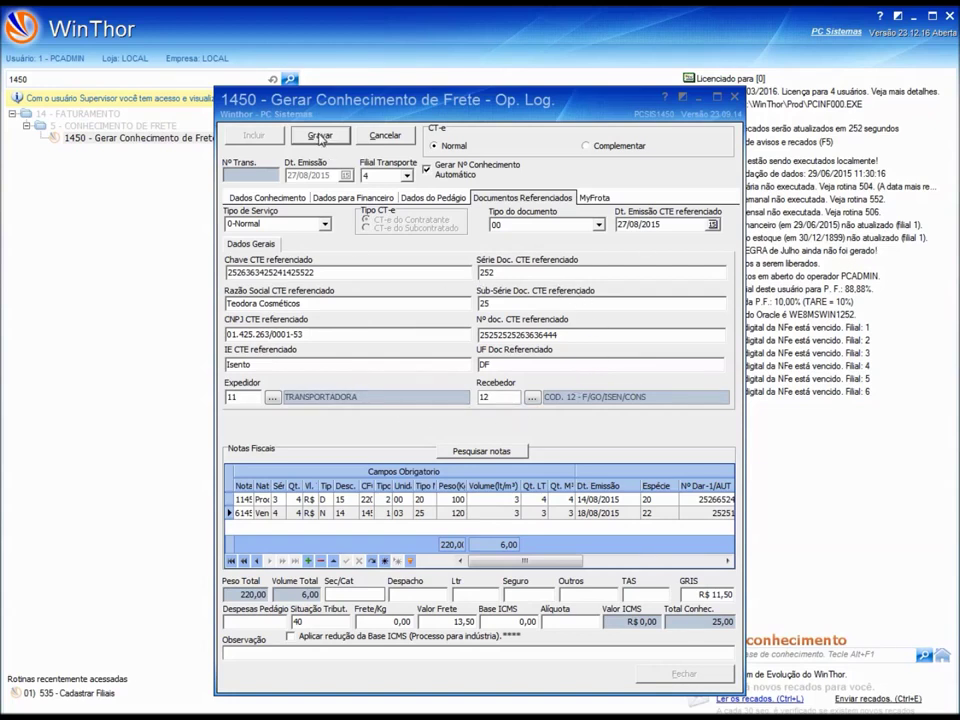
# Step: Save the freight bill and enter TESTE as insurer with 0- Remetente responsible for the insurance
pyautogui.click(320, 137)
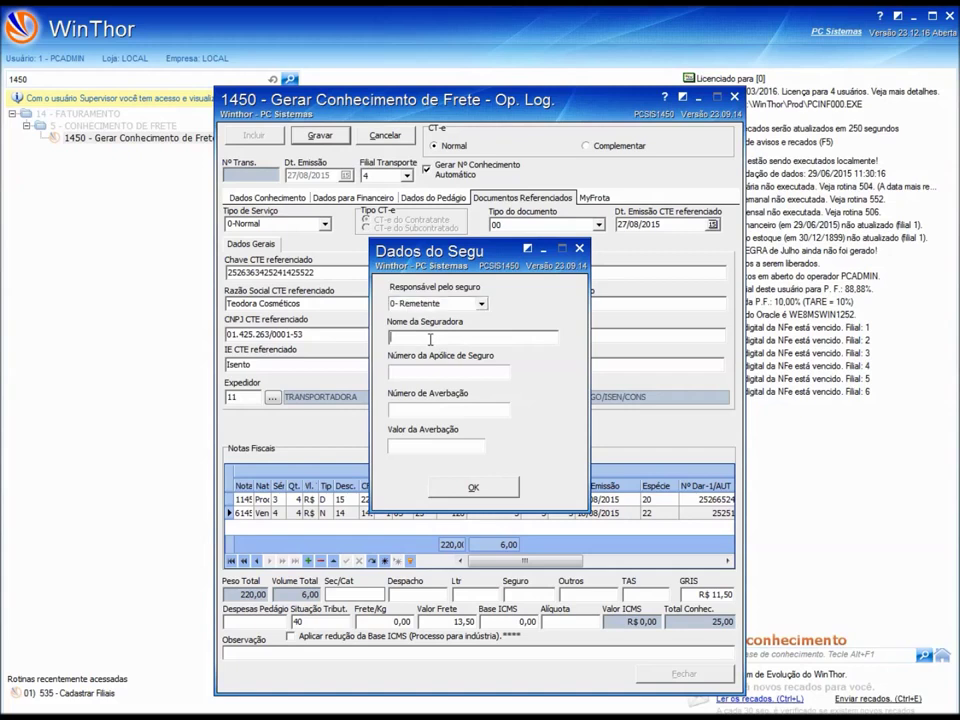
pyautogui.click(430, 339)
pyautogui.write('TESTE')
pyautogui.click(481, 304)
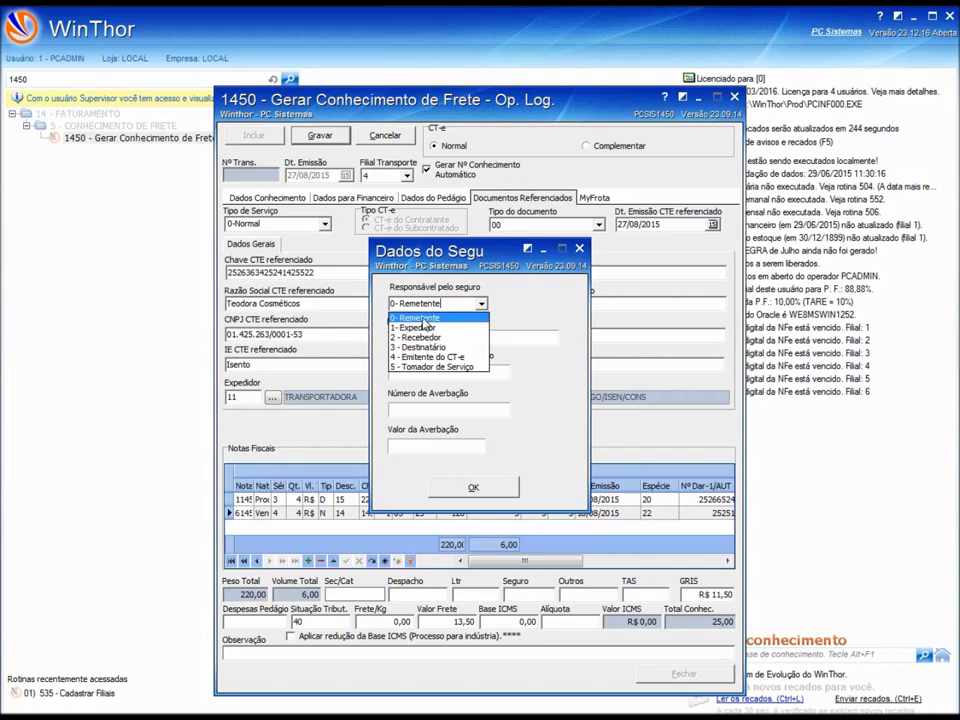
pyautogui.click(440, 317)
# Step: Enter policy number 111, endorsement number 11 and endorsement value 12,50, and confirm the insurance data
pyautogui.click(416, 373)
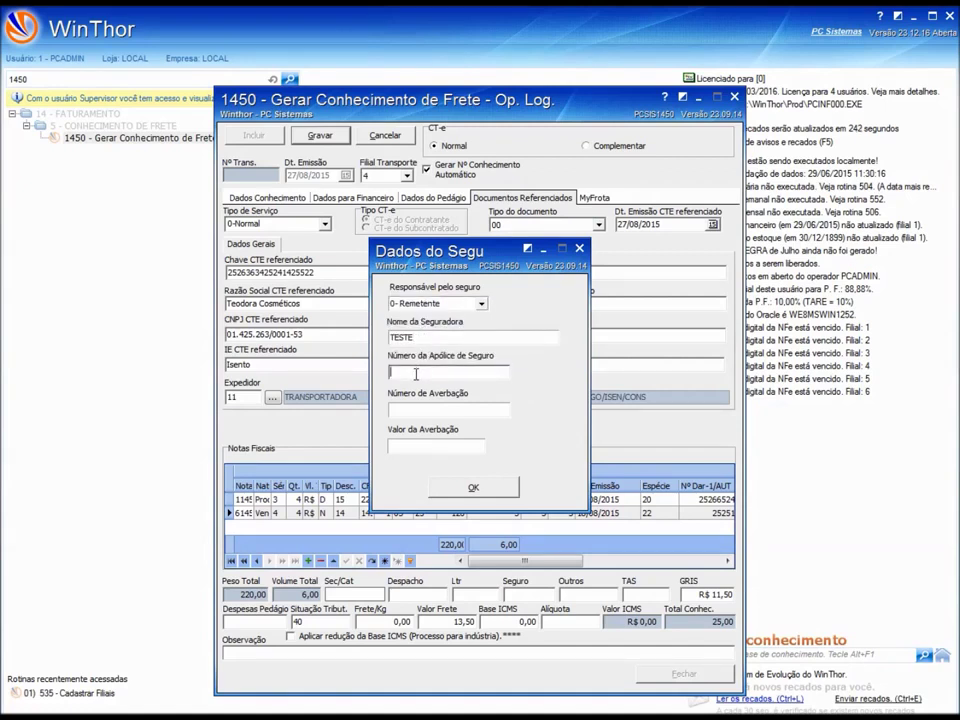
pyautogui.write('111')
pyautogui.click(420, 409)
pyautogui.write('11')
pyautogui.click(400, 445)
pyautogui.write('125')
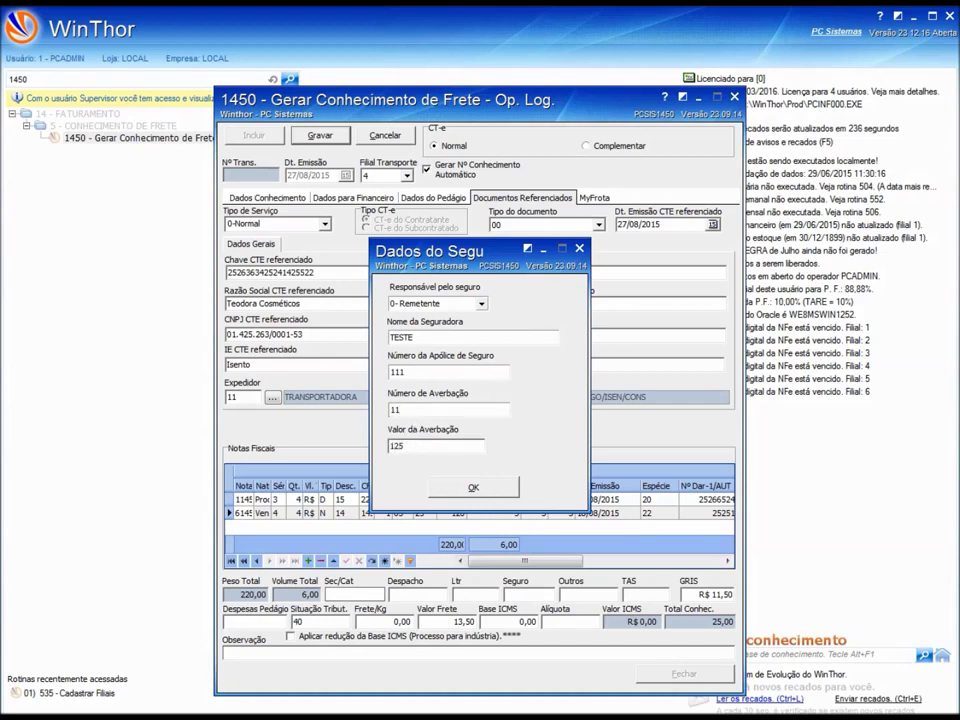
pyautogui.press('BackSpace')
pyautogui.write(',50')
pyautogui.click(468, 487)
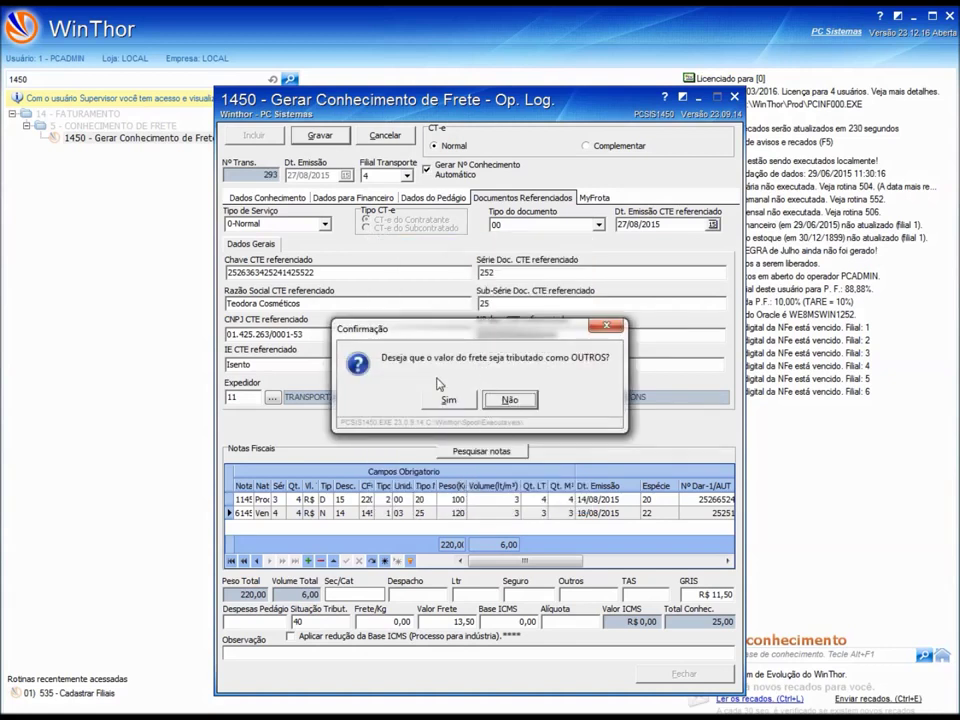
# Step: Decline taxing the freight value as OUTROS and confirm issuing the freight bill, acknowledging the notices
pyautogui.click(508, 400)
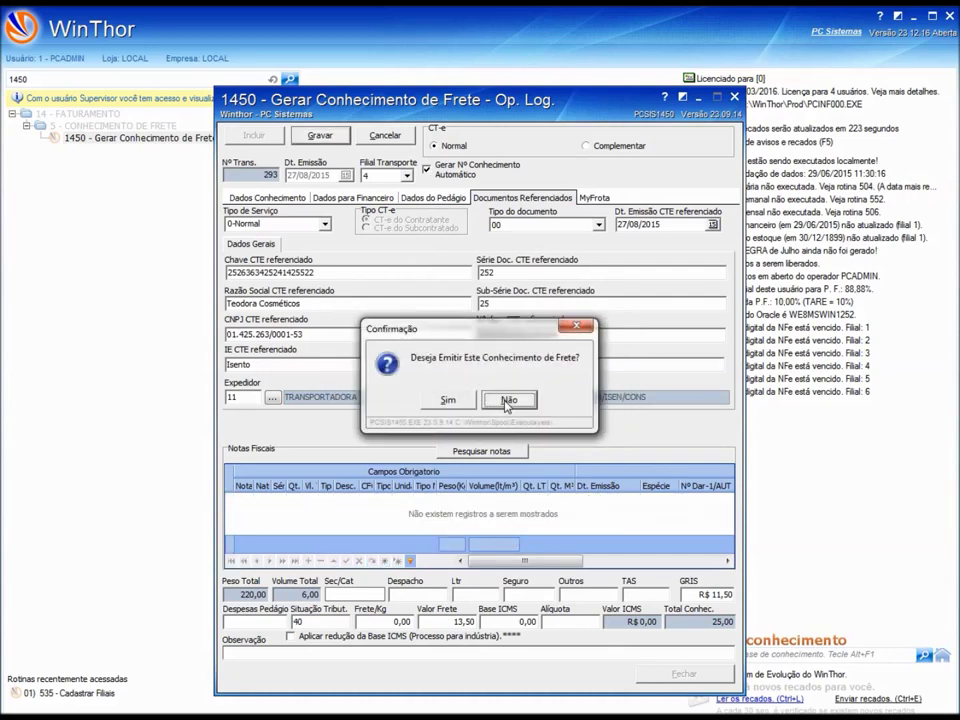
pyautogui.click(449, 401)
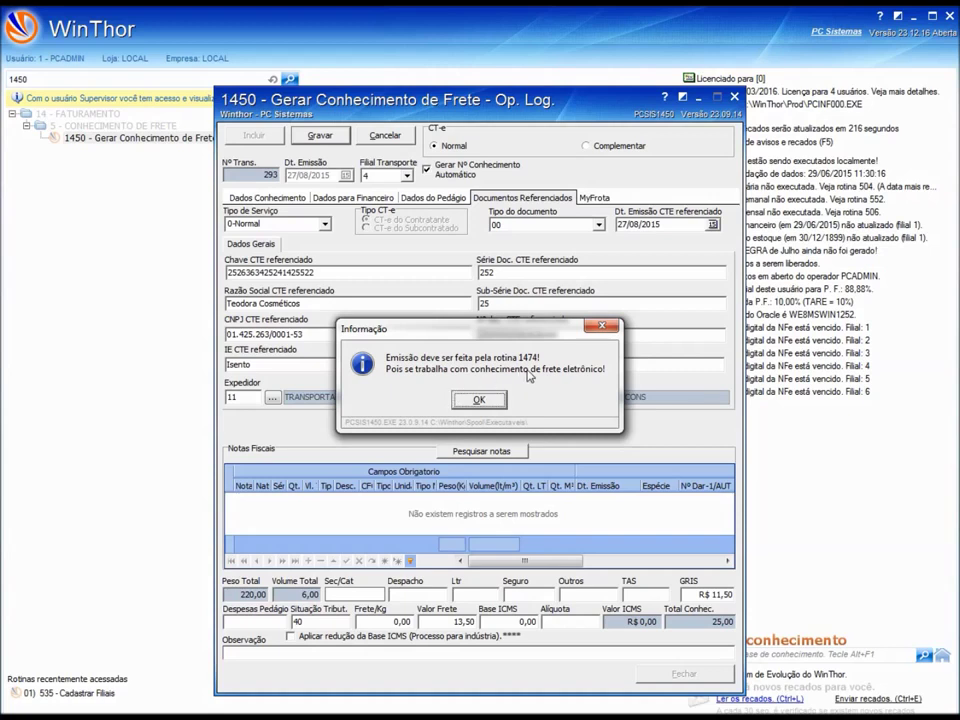
pyautogui.click(478, 401)
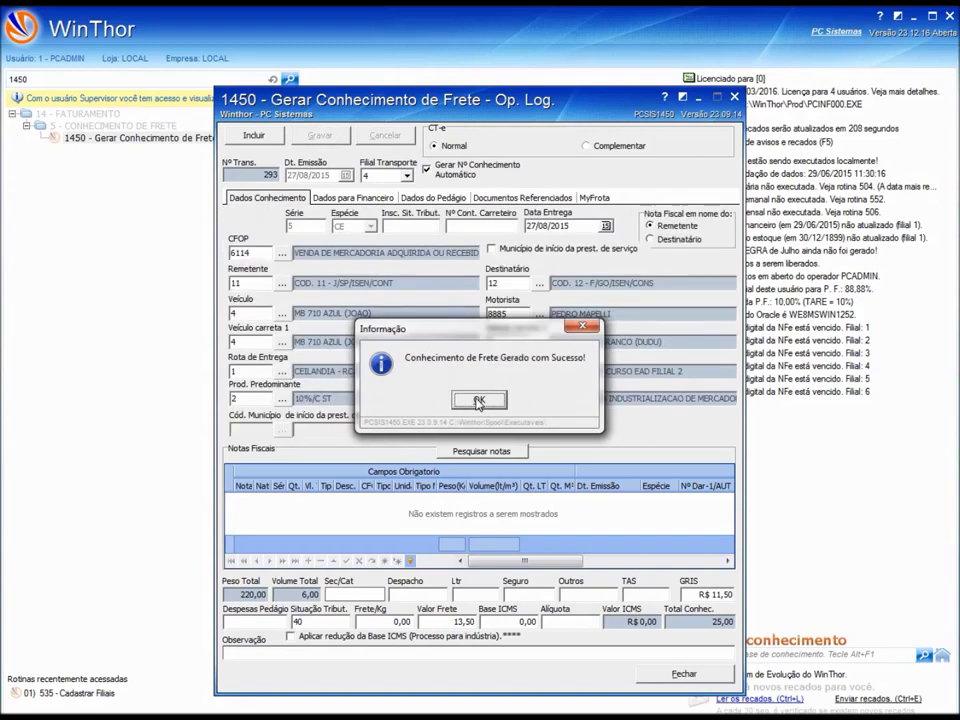
pyautogui.click(478, 401)
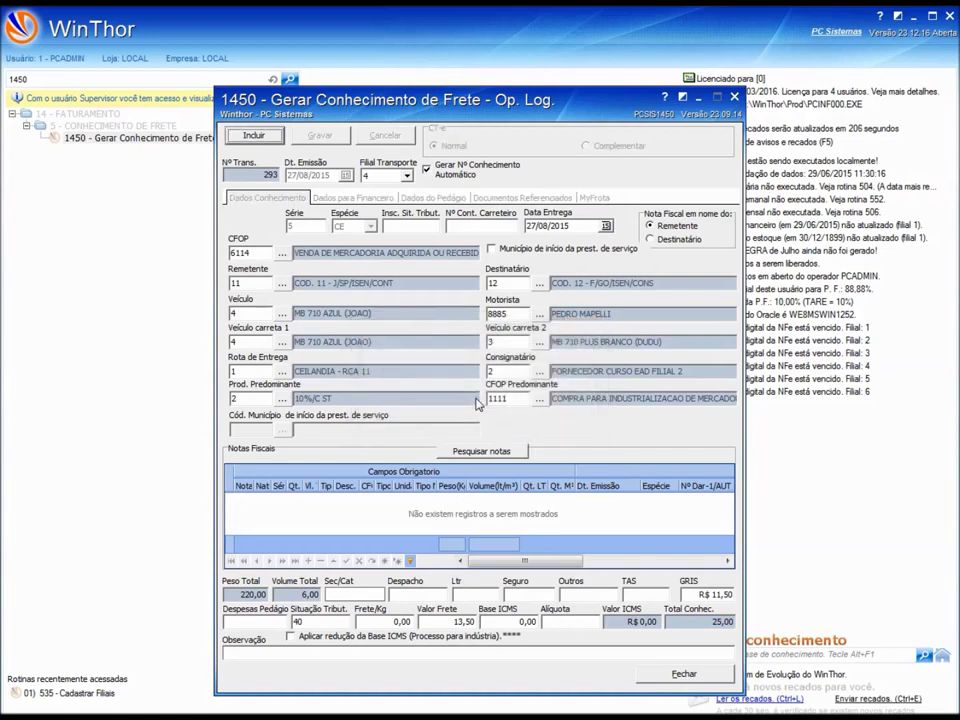
# Step: Start a new freight bill record
pyautogui.click(251, 137)
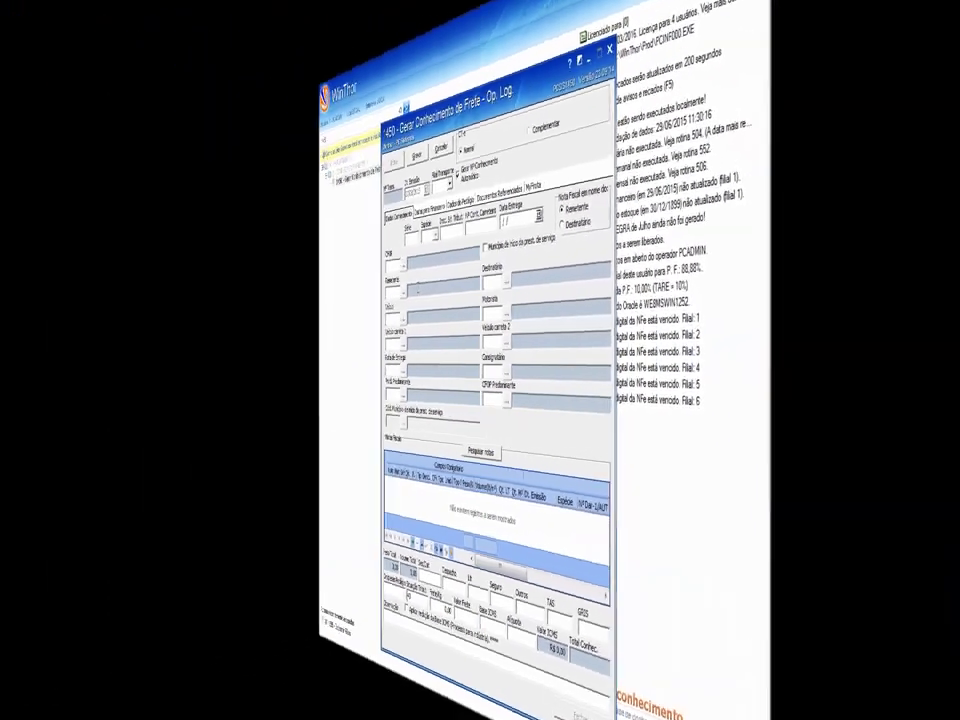